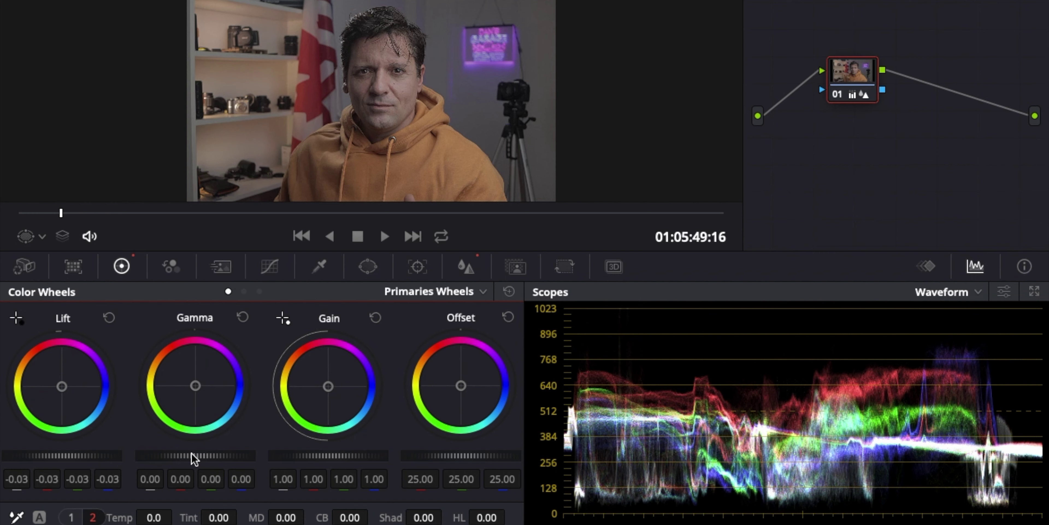
Set the primaries master wheels to gamma 0.03, gain 1.16 and offset 20.25 on node 01.
drag(191, 453, 205, 453)
click(194, 458)
click(201, 455)
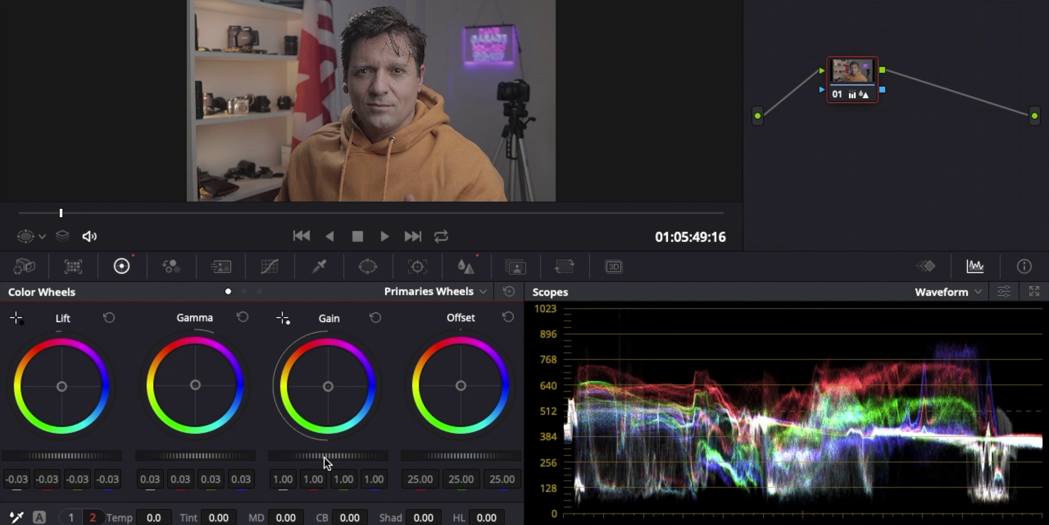
drag(323, 456, 324, 456)
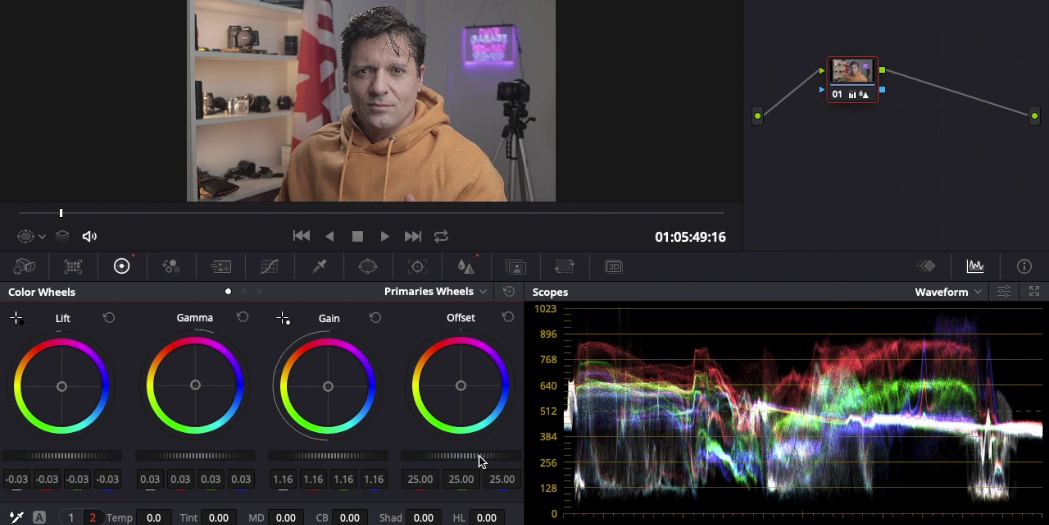
drag(479, 458, 434, 456)
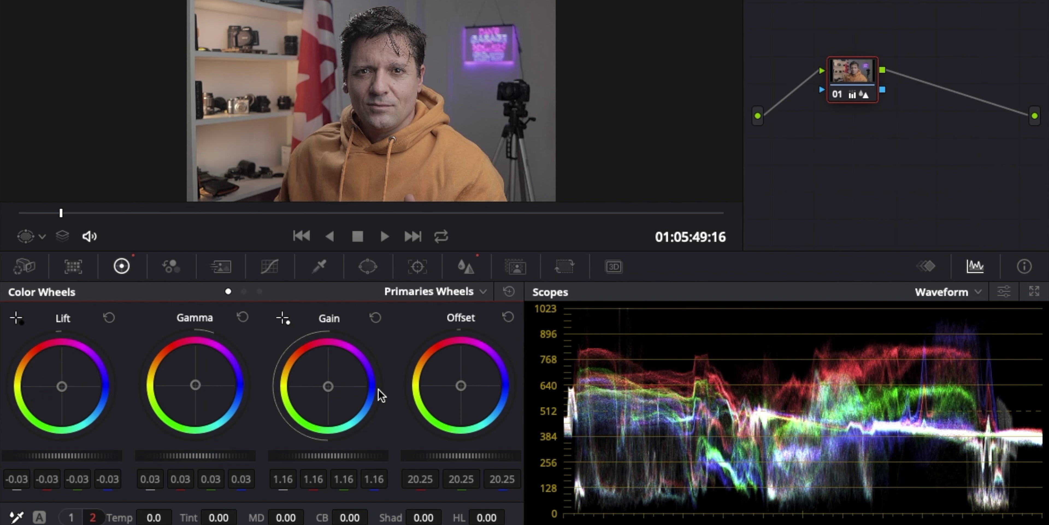
Reduce node 01's contrast to 0.972 and raise its saturation to 66.00.
click(76, 520)
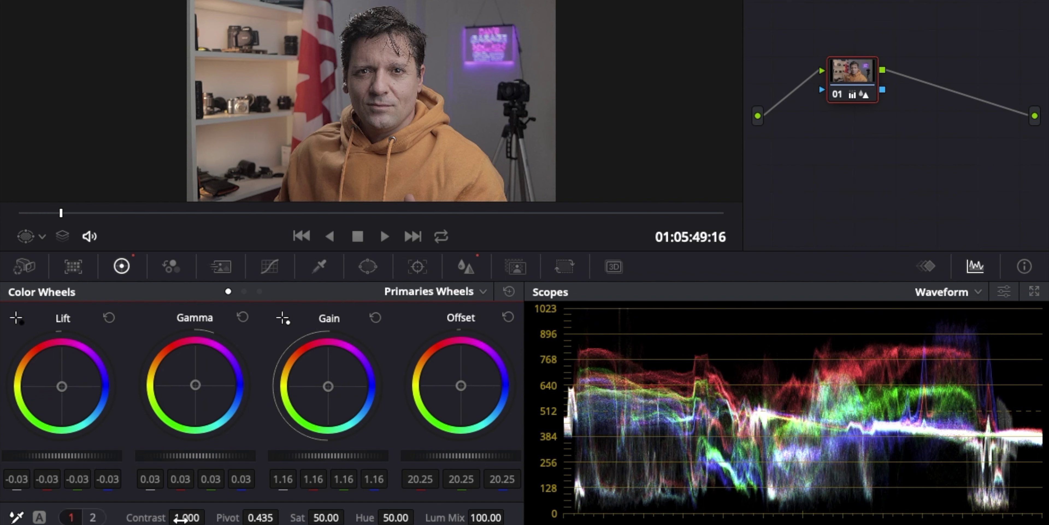
drag(180, 518, 194, 519)
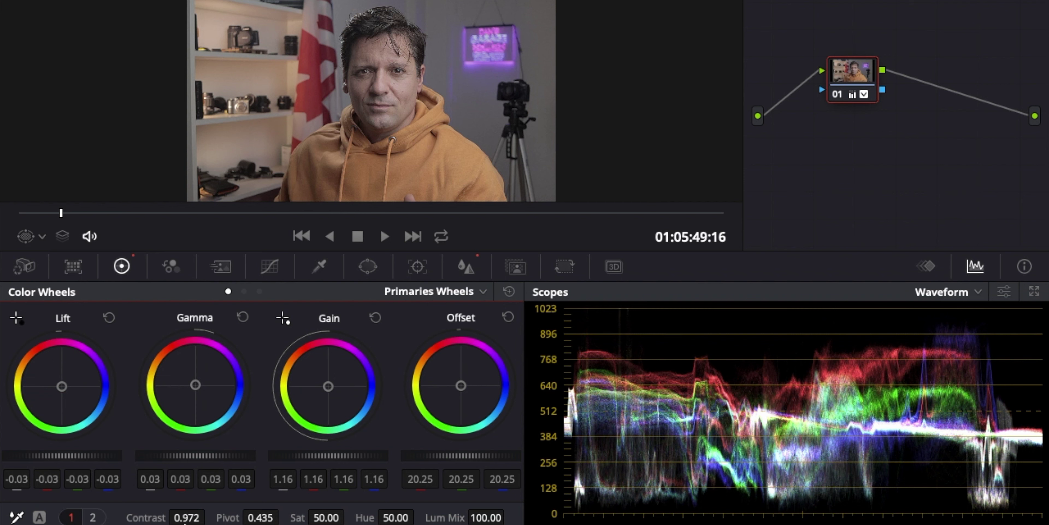
drag(355, 515, 340, 495)
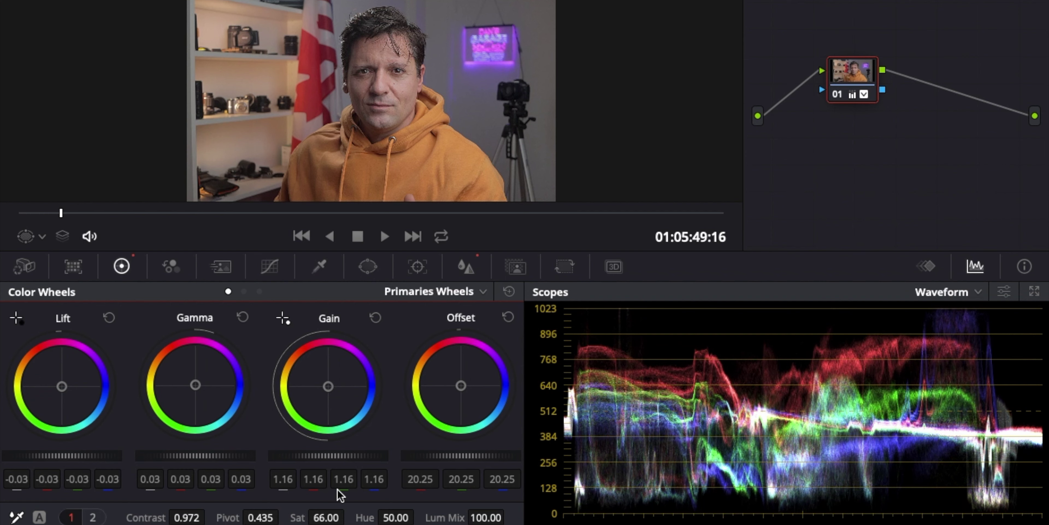
Lower node 01's shadows to -20.50 and set its color boost to 16.00.
click(92, 519)
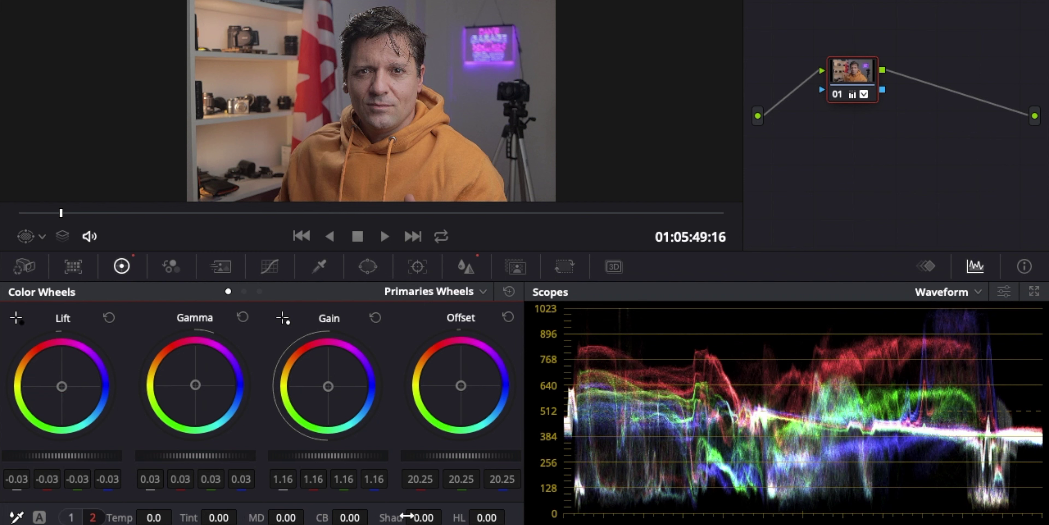
mouse_move(407, 516)
mouse_down()
mouse_move(433, 522)
mouse_move(422, 523)
mouse_up()
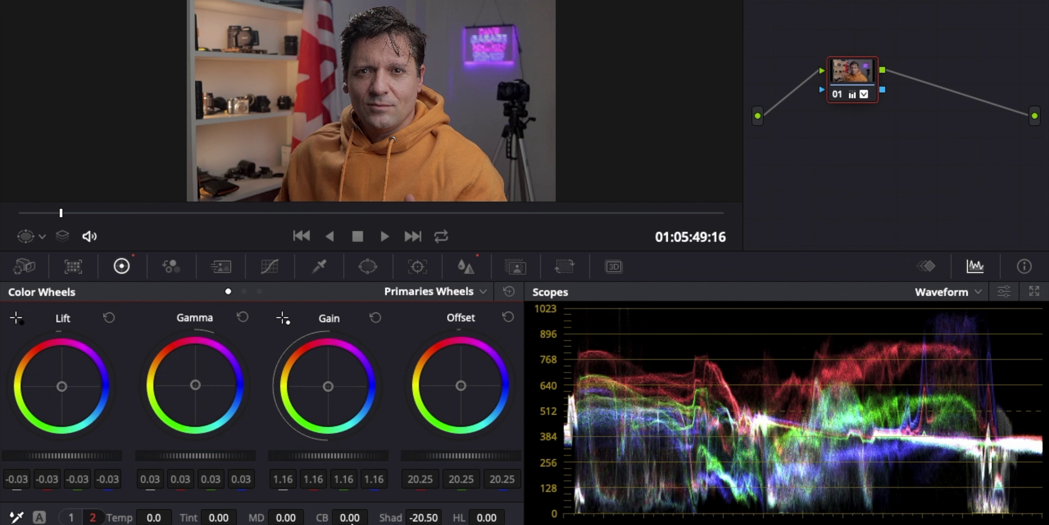
drag(354, 518, 352, 521)
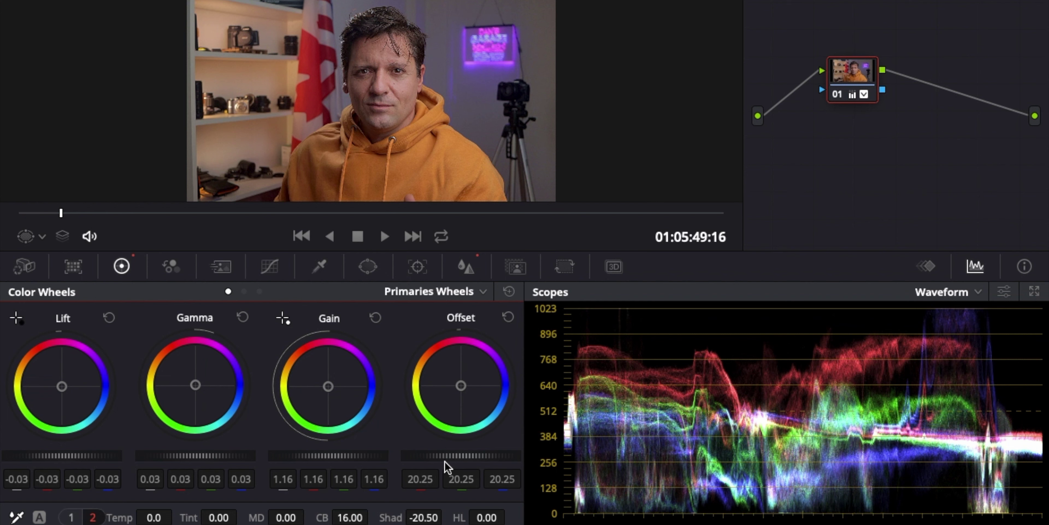
Add two serial nodes, 02 and 03, after node 01.
mouse_move(861, 86)
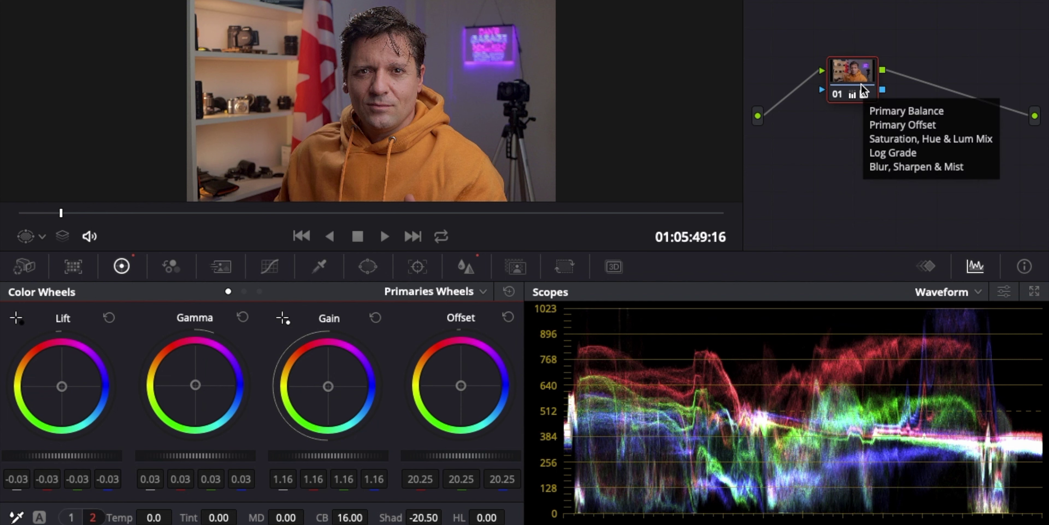
key(alt+s)
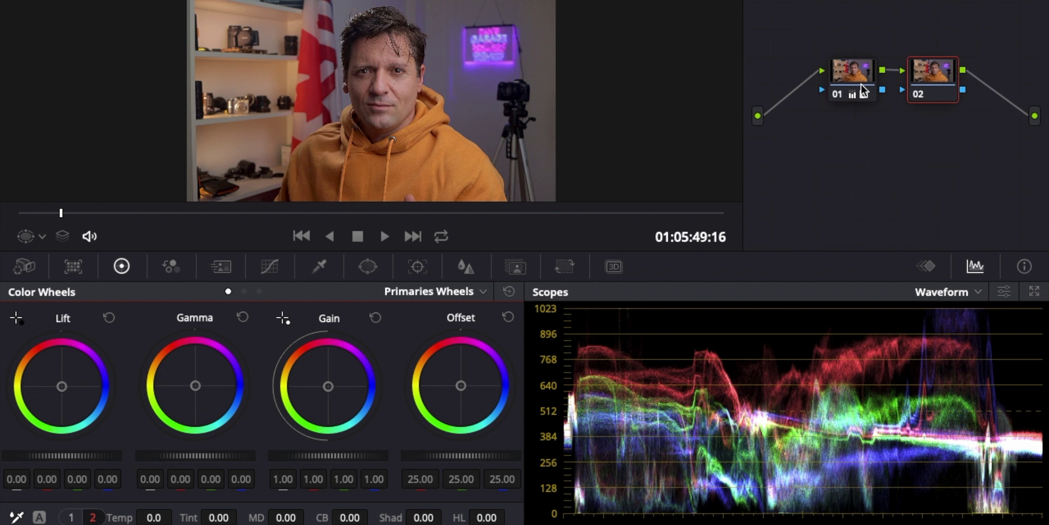
key(alt+o)
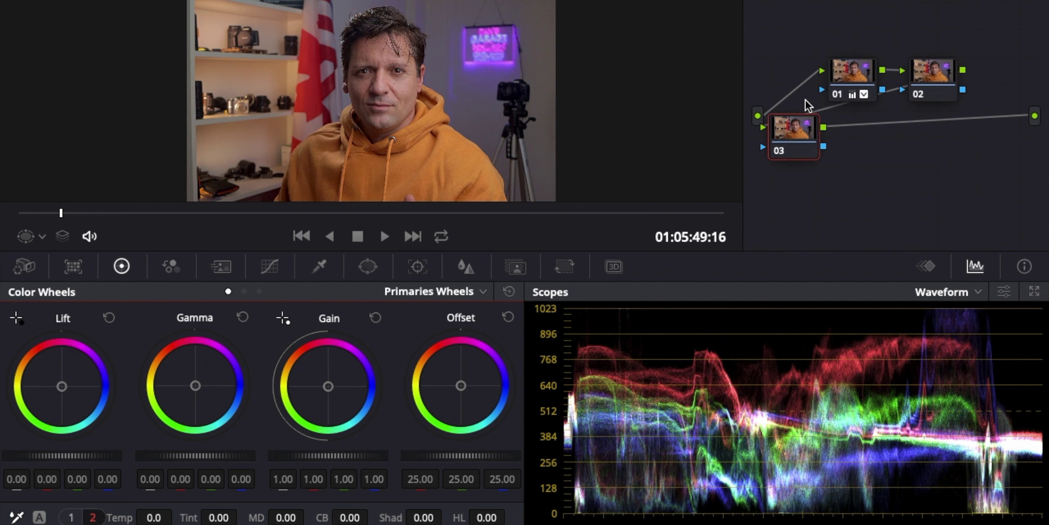
Apply the Kodak Killer_4.AF2I9147 3D LUT from Peter McKinnon LUTS - Cine Pack 1 to node 03.
right_click(800, 130)
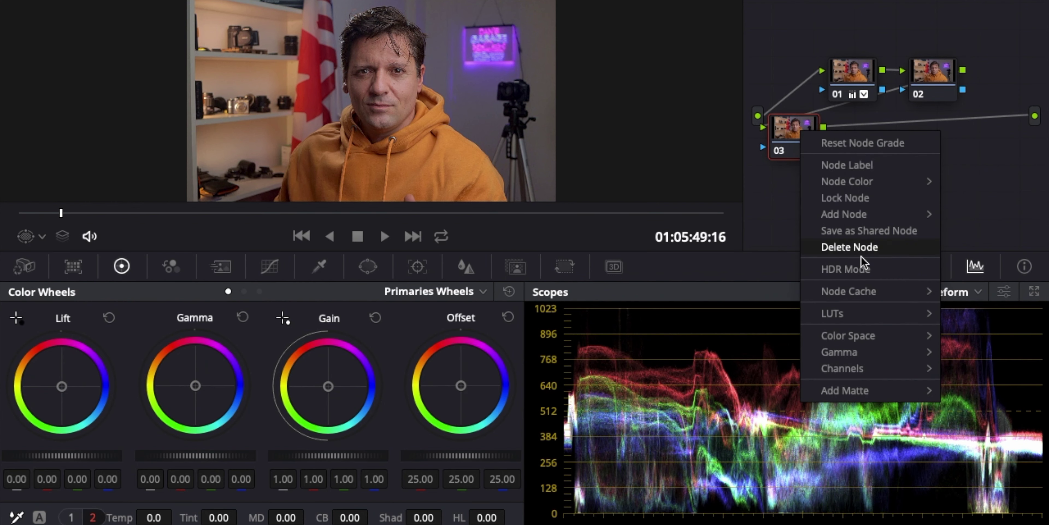
click(794, 135)
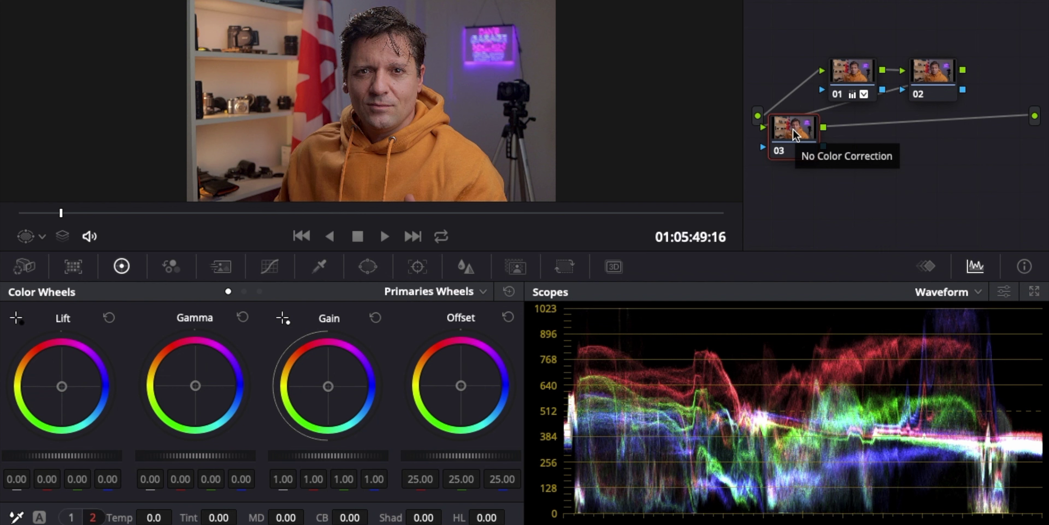
right_click(793, 130)
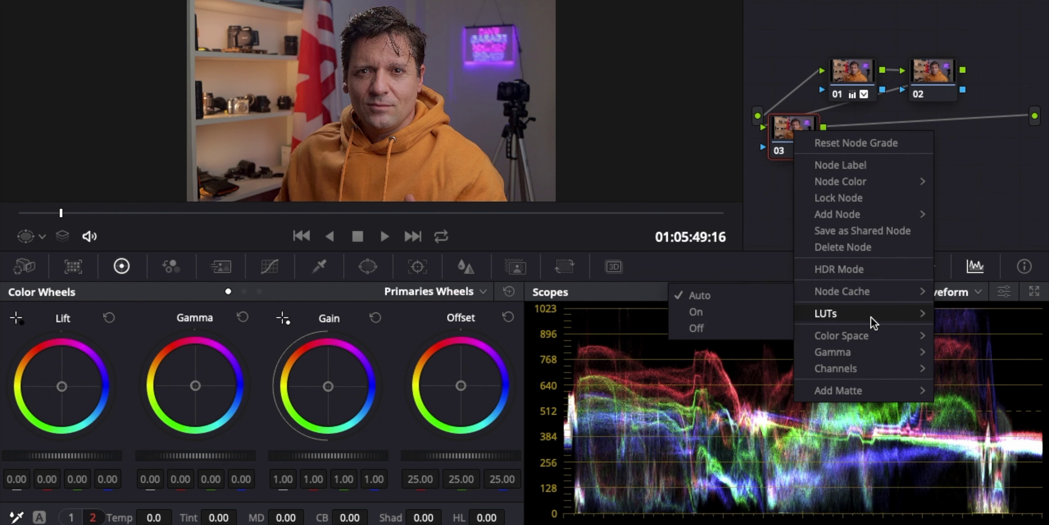
mouse_move(800, 322)
mouse_move(745, 368)
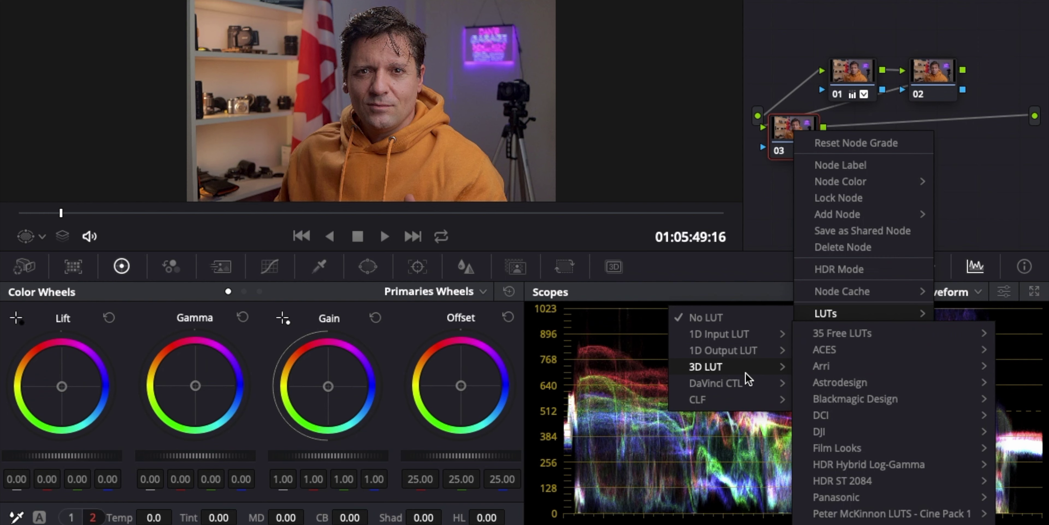
mouse_move(871, 514)
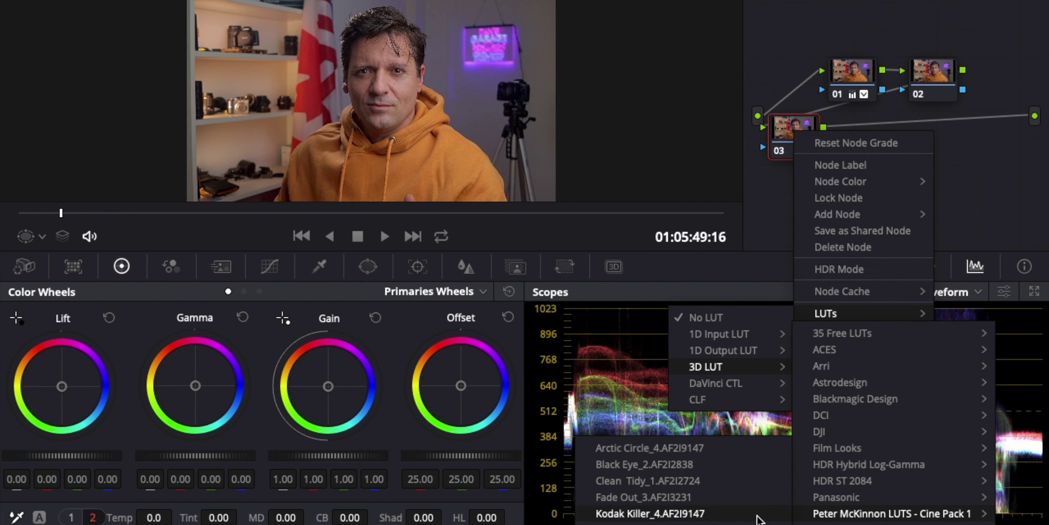
click(735, 514)
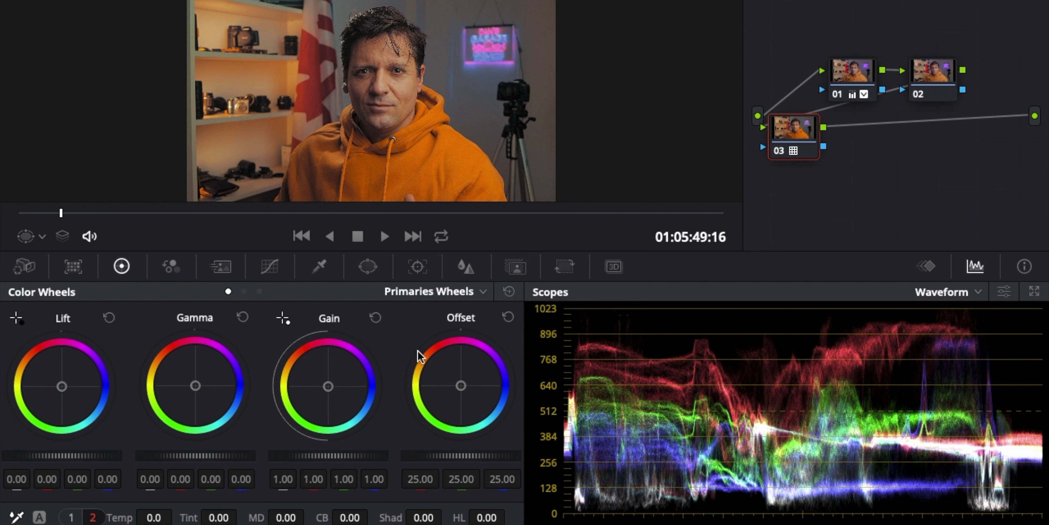
Weaken the LUT on node 03 by setting its key output gain to 0.358.
click(516, 267)
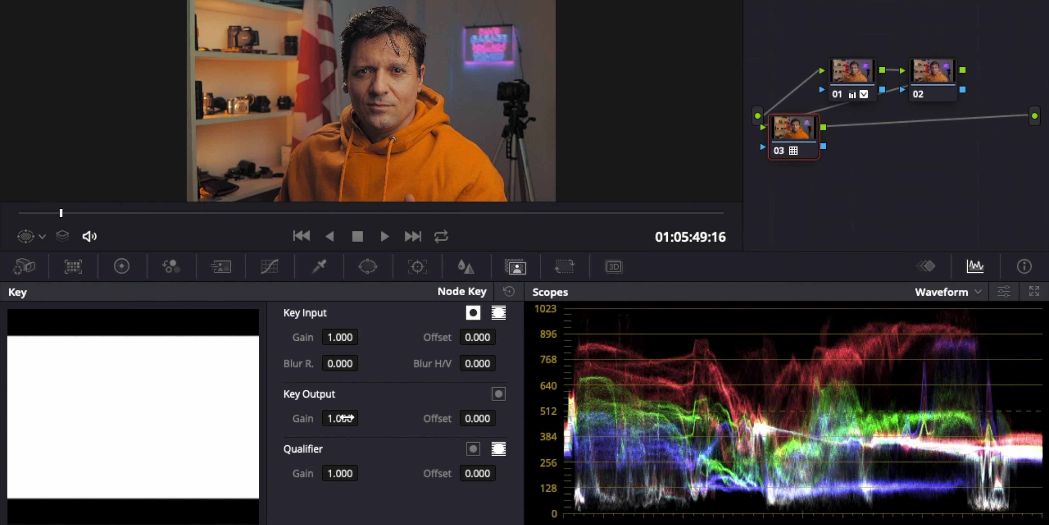
drag(346, 417, 227, 412)
drag(325, 422, 285, 417)
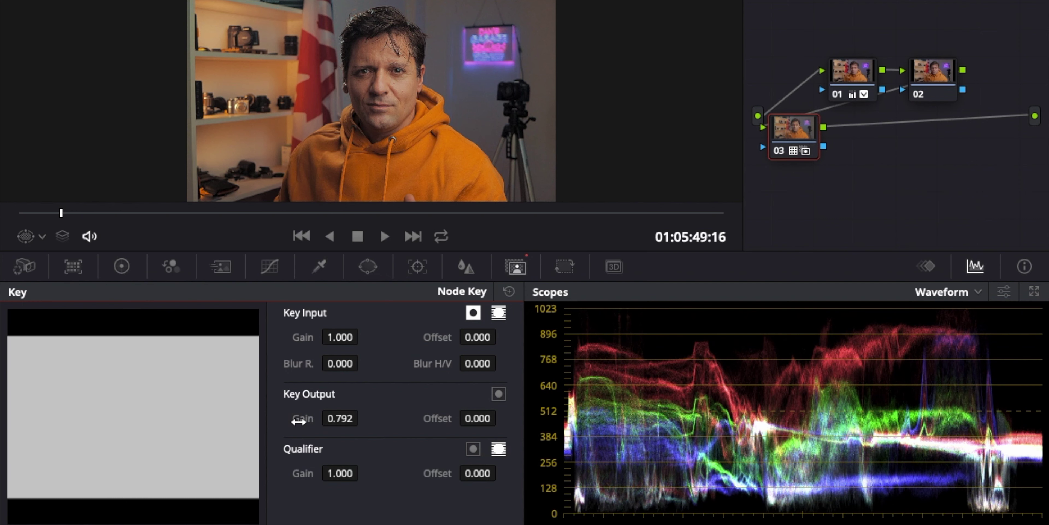
drag(299, 422, 306, 426)
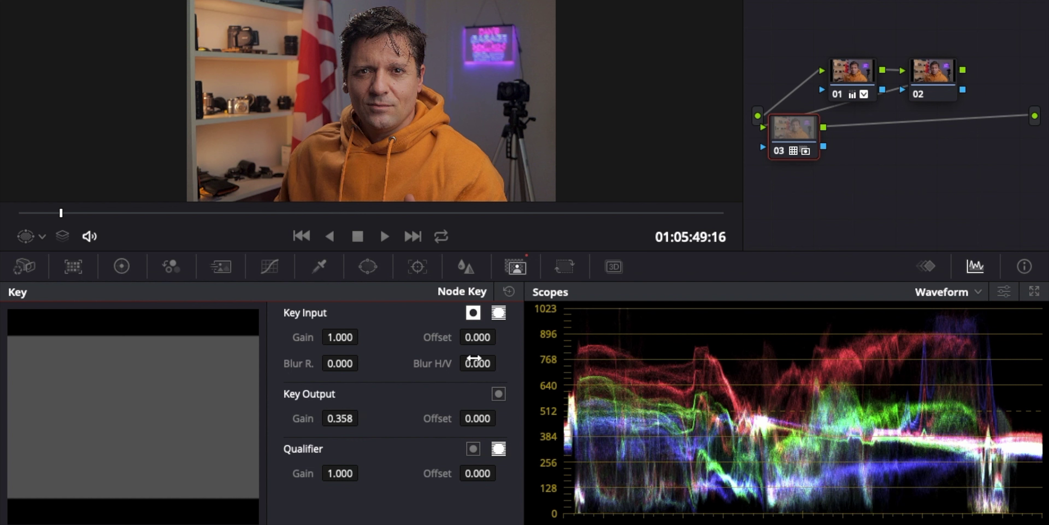
Add serial node 04 after node 03 and apply a teal-and-orange 3D LUT from Peter McKinnon LUTS - Cine Pack 1 to it.
key(alt+s)
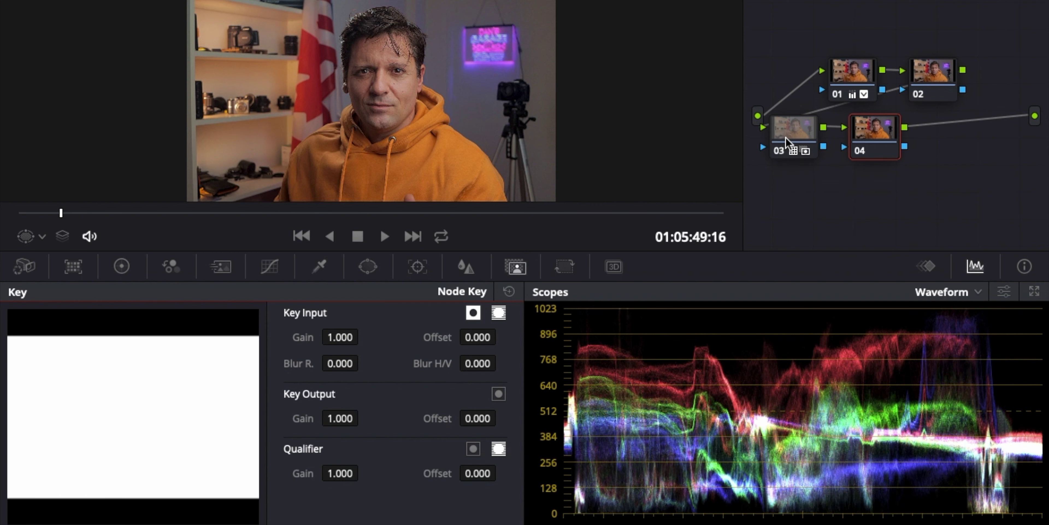
right_click(878, 133)
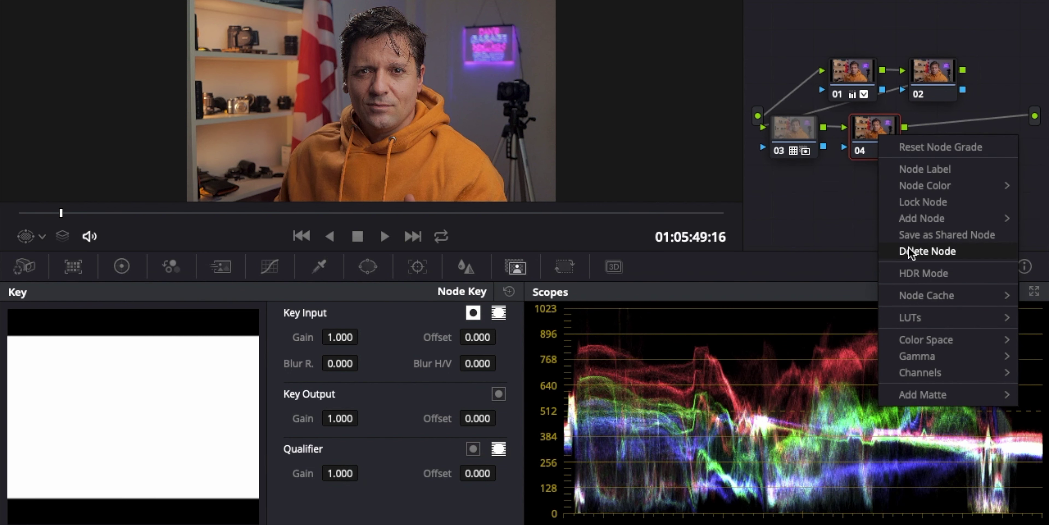
mouse_move(934, 320)
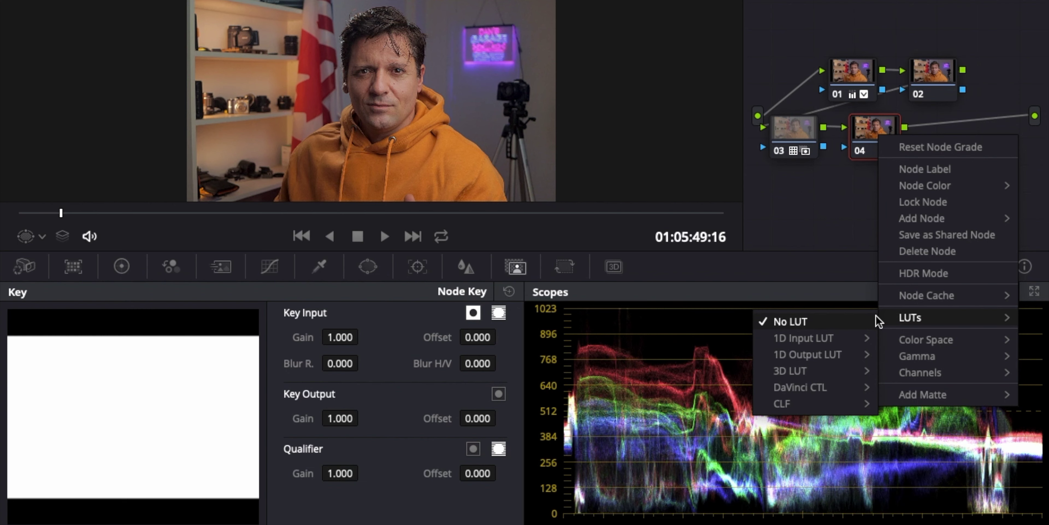
mouse_move(814, 371)
mouse_move(692, 514)
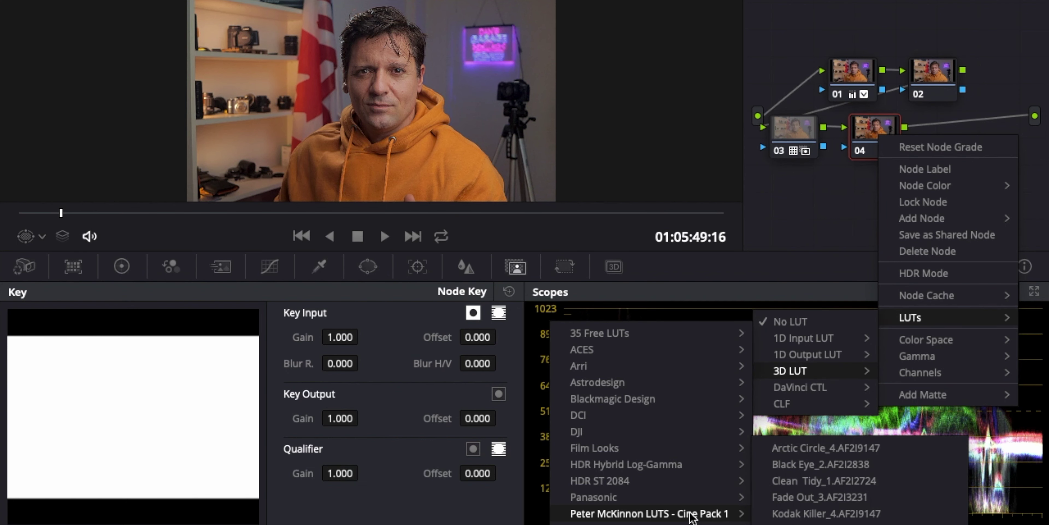
click(826, 513)
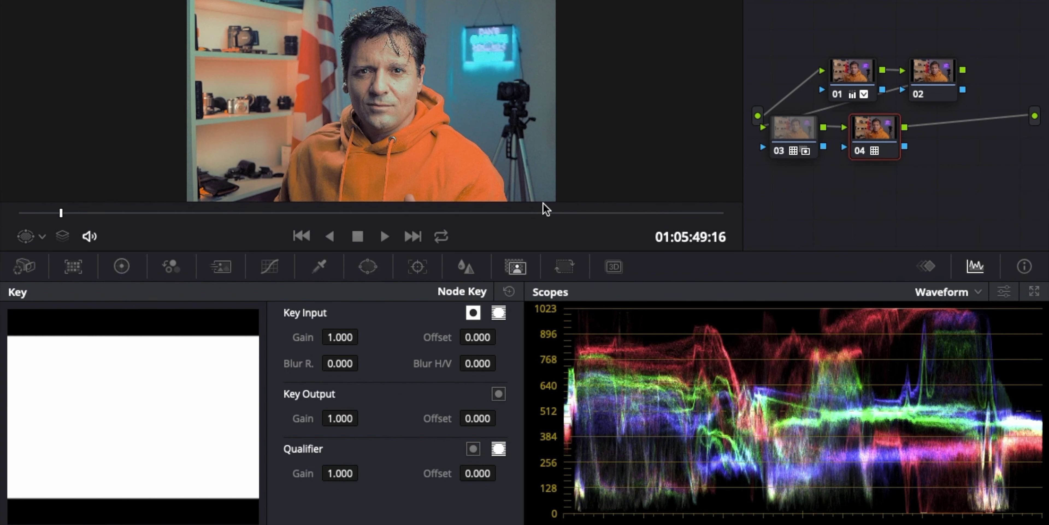
Weaken the LUT on node 04 by setting its key output gain to 0.201.
click(516, 273)
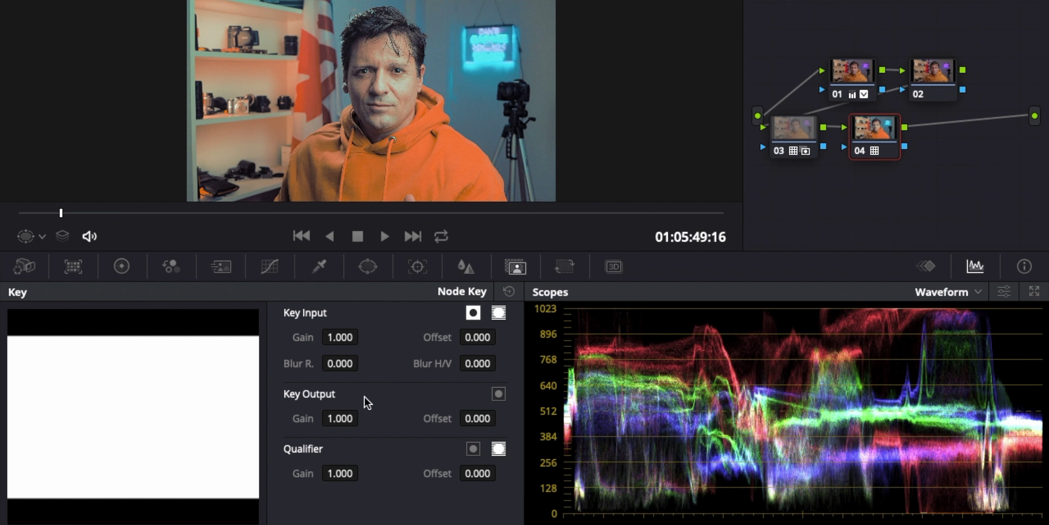
drag(340, 418, 181, 422)
double_click(340, 418)
text(0.679)
key(Return)
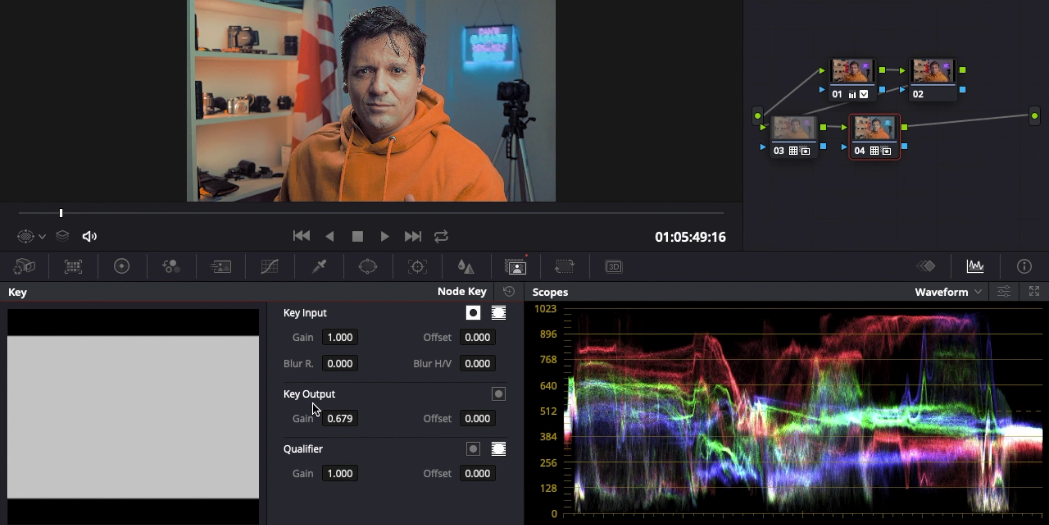
double_click(353, 424)
text(0.472)
key(Return)
drag(340, 418, 258, 438)
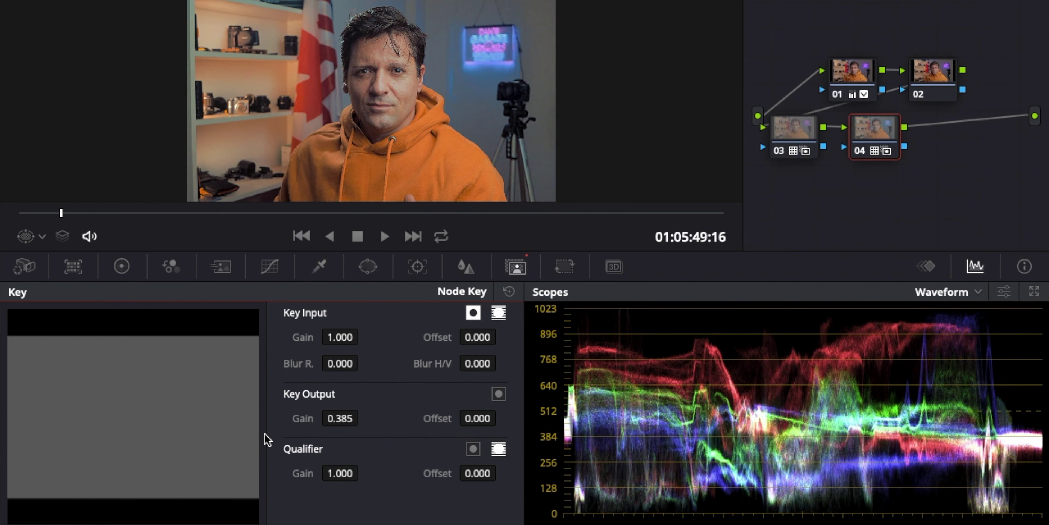
double_click(343, 419)
text(0.193)
key(Return)
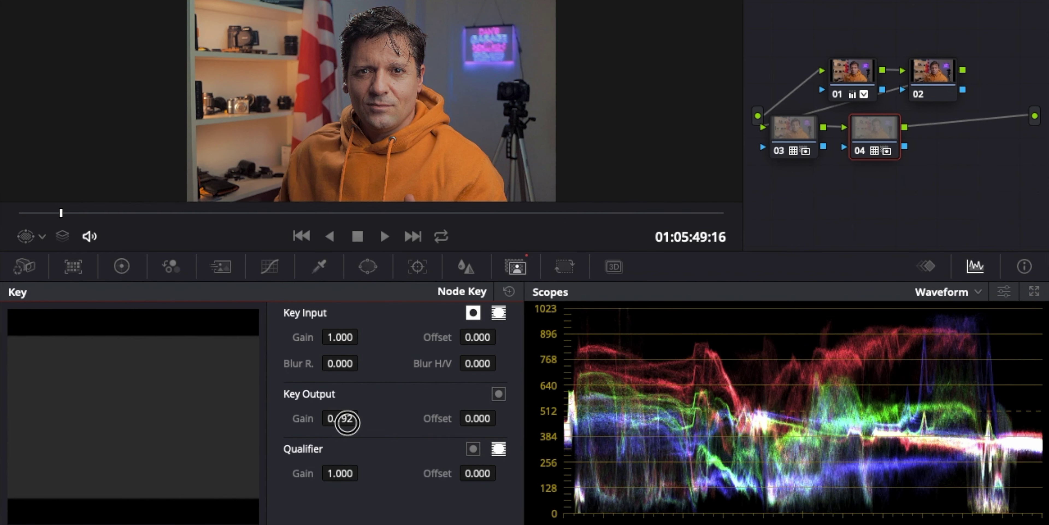
drag(345, 415, 348, 421)
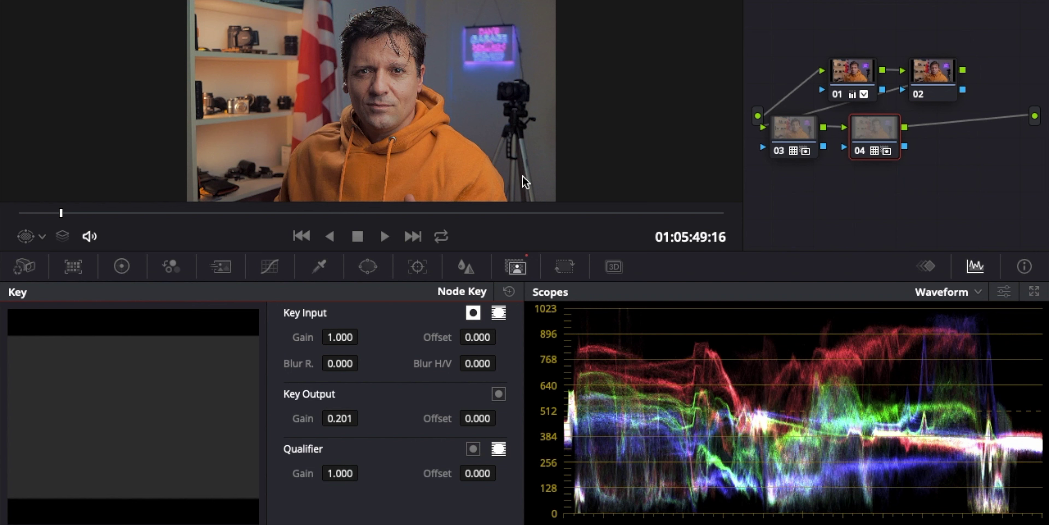
Add serial node 05 after node 04, enable a circular window on it and invert the window's mask.
key(alt+s)
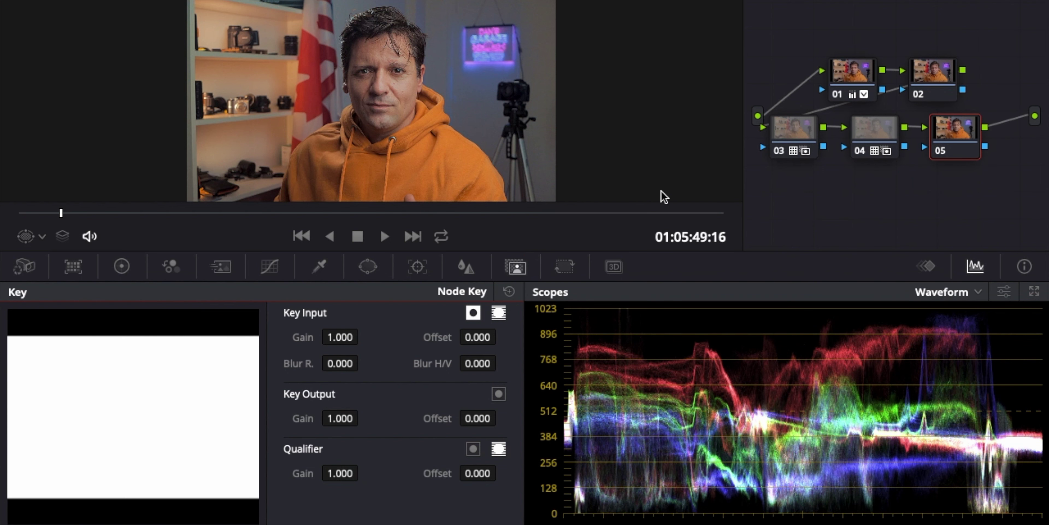
click(369, 267)
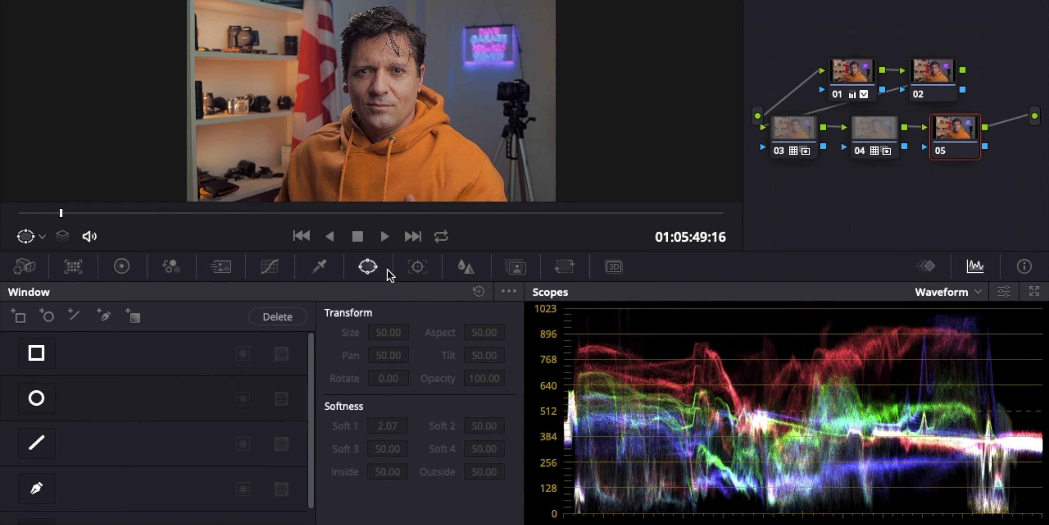
click(36, 398)
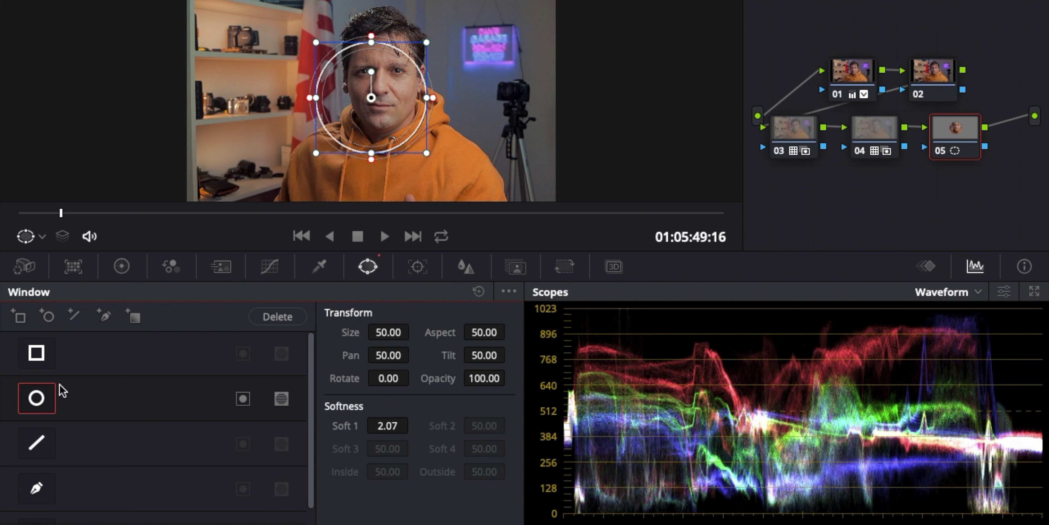
click(245, 396)
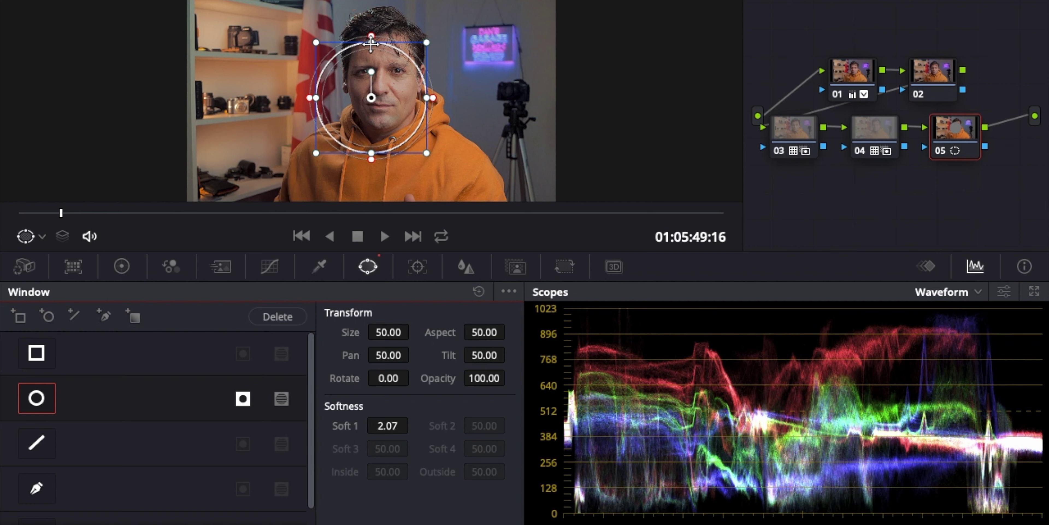
Enlarge the circular window on node 05 around the subject to size 58.36, aspect 59.52, pan 50.83, tilt 50.73 and softness 5.04.
drag(371, 42, 389, 28)
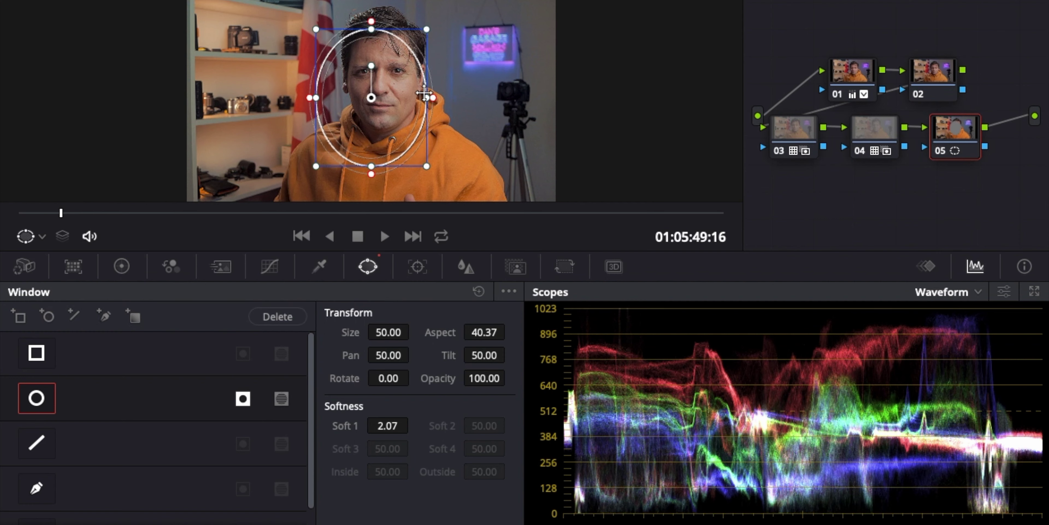
drag(432, 96, 465, 98)
drag(371, 29, 375, 10)
drag(371, 68, 375, 67)
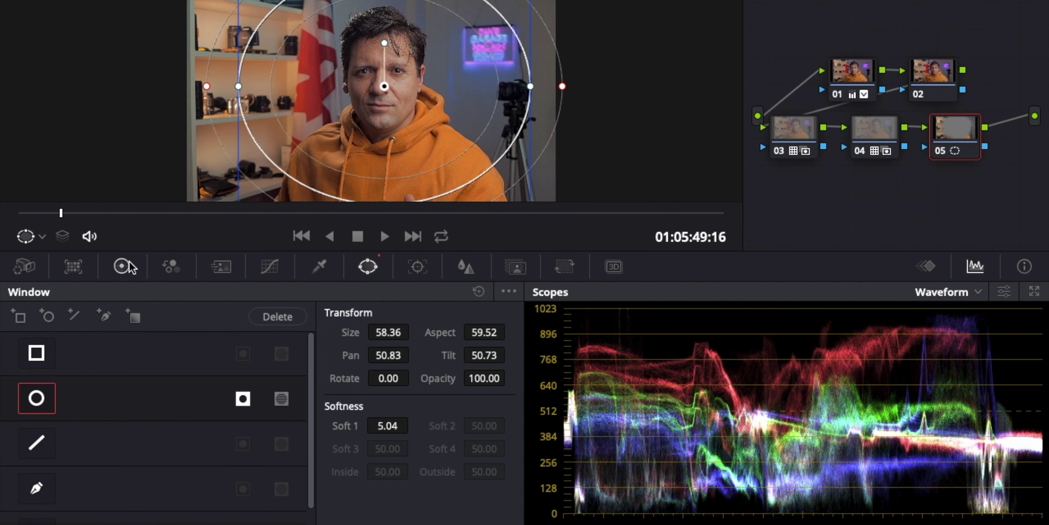
Darken the surroundings outside the window on node 05 with lift at -0.13, gamma at -0.04 and shadows at -18.50.
click(123, 266)
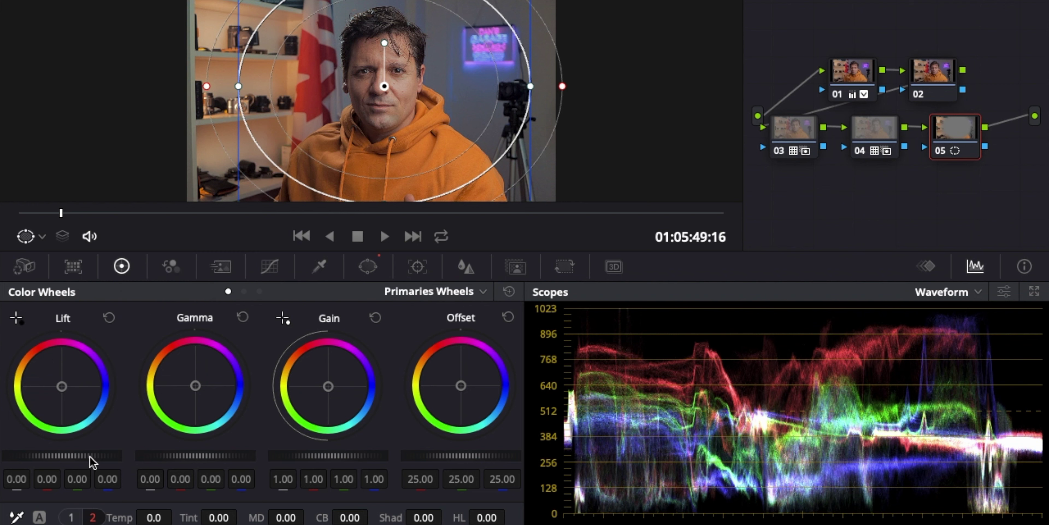
drag(93, 459, 19, 459)
drag(103, 460, 79, 462)
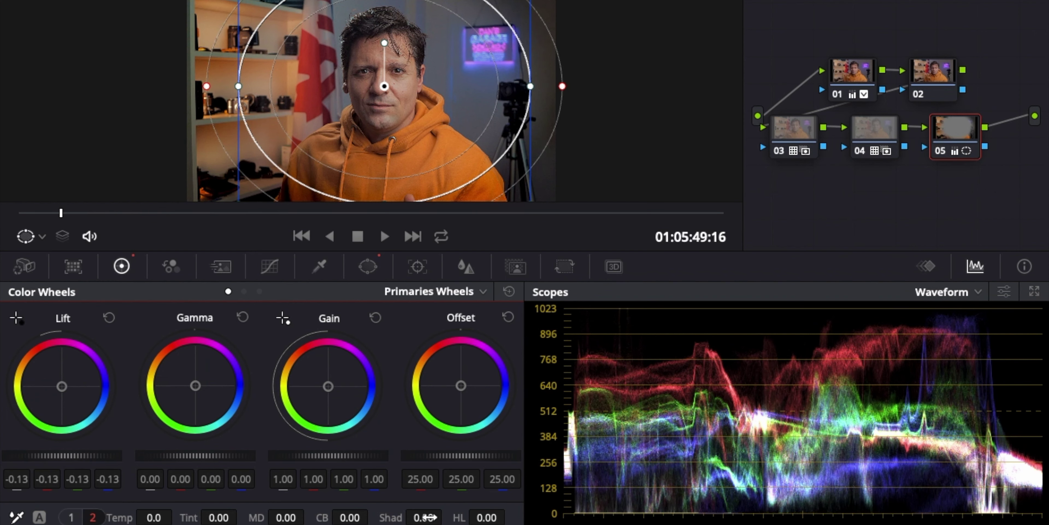
drag(211, 459, 202, 459)
click(161, 446)
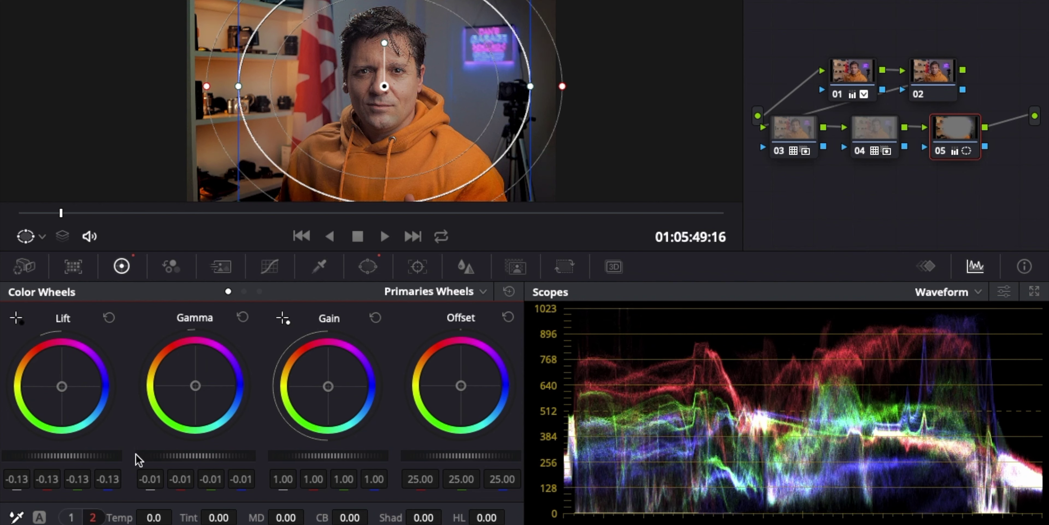
mouse_move(211, 459)
mouse_down()
mouse_move(184, 464)
mouse_move(206, 460)
mouse_up()
drag(424, 517, 411, 517)
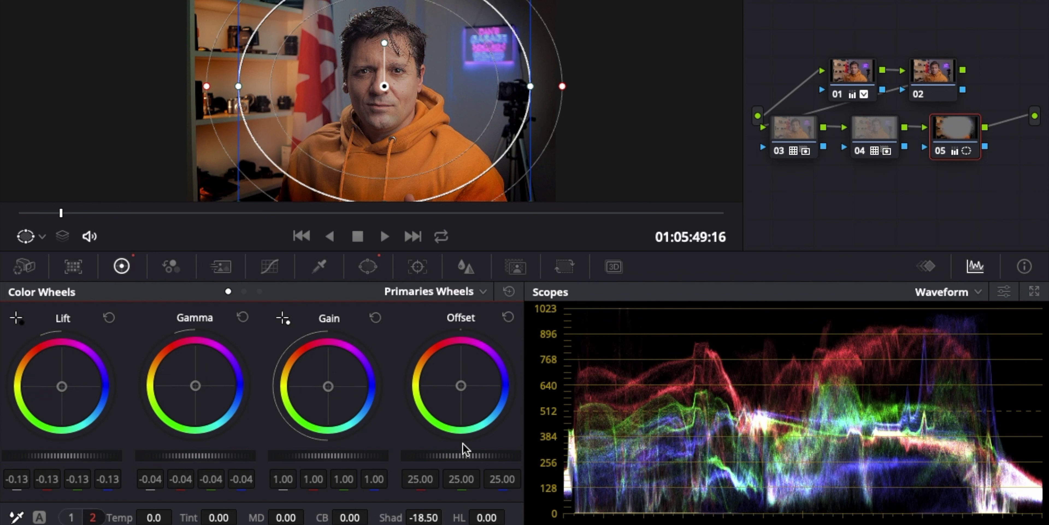
drag(431, 455, 426, 462)
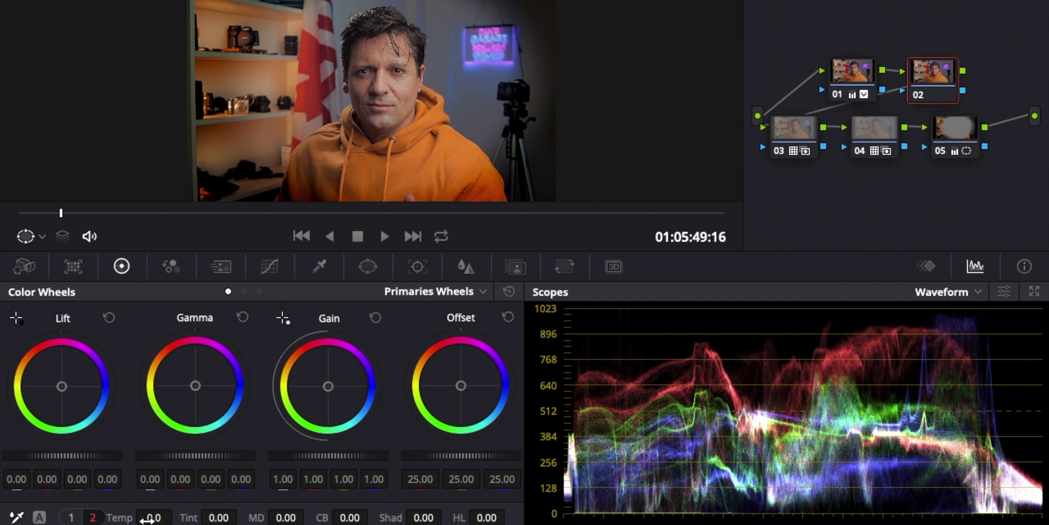
Adjust the color temperature on node 02, trying 50.0 and then fine-tuning it by eye.
drag(150, 521, 160, 522)
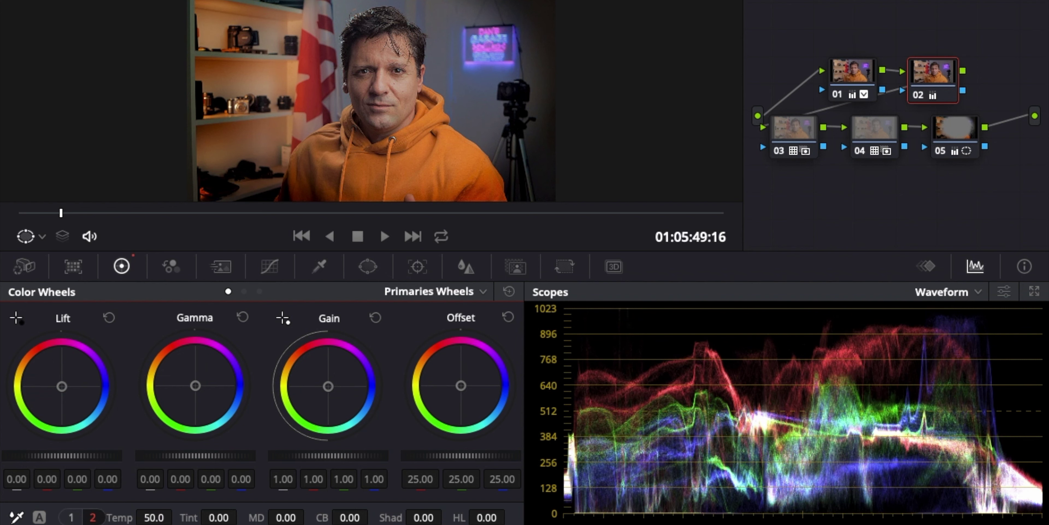
drag(160, 521, 158, 522)
drag(157, 521, 139, 521)
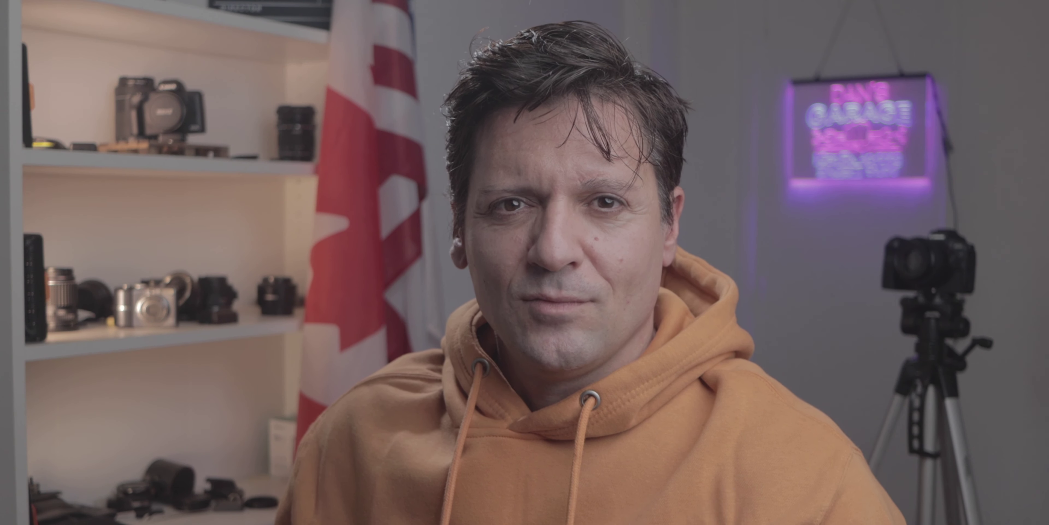